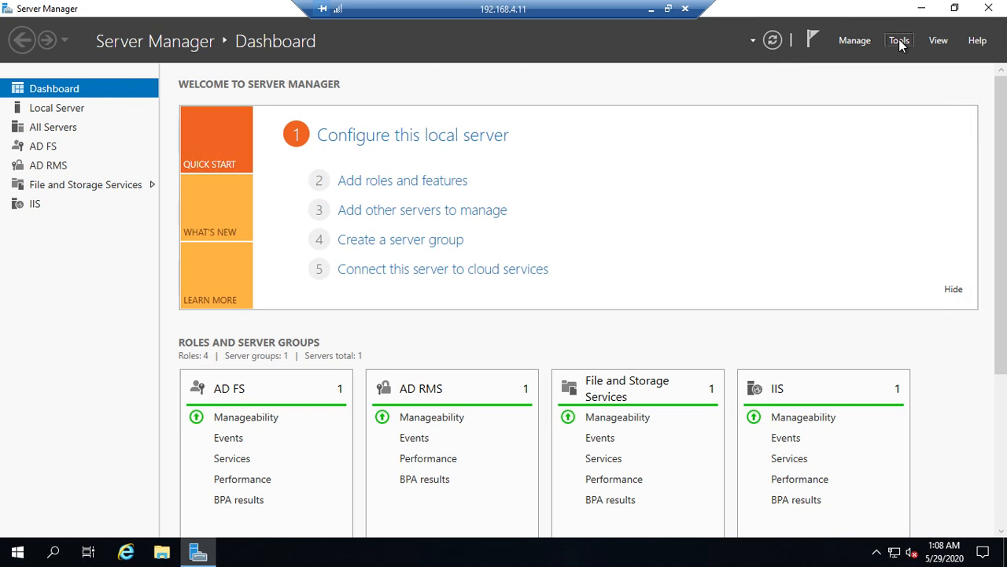
Open the Active Directory Rights Management Services console, maximize its window and widen the navigation tree.
{"action": "left_click", "coordinate": [898, 39]}
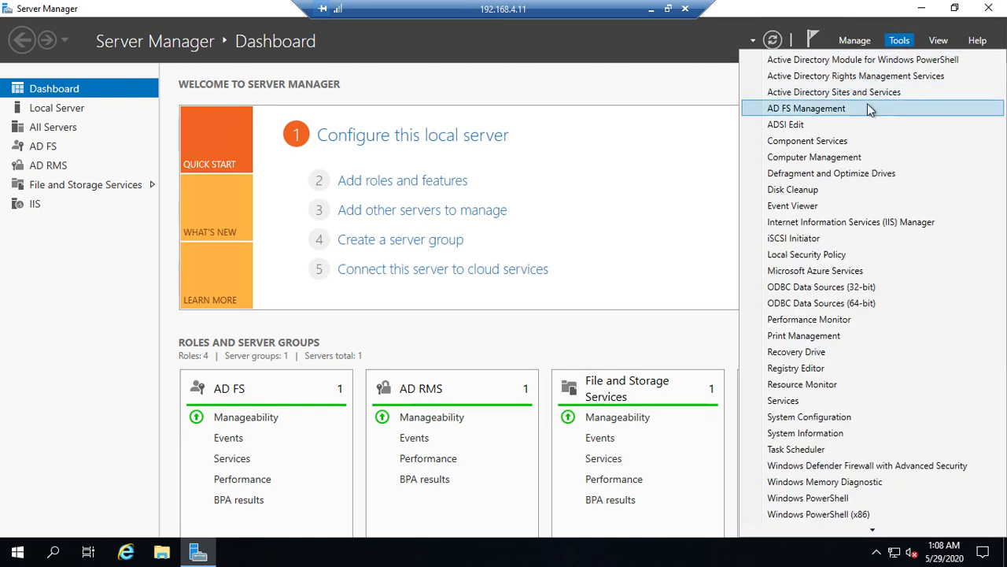
{"action": "left_click", "coordinate": [917, 76]}
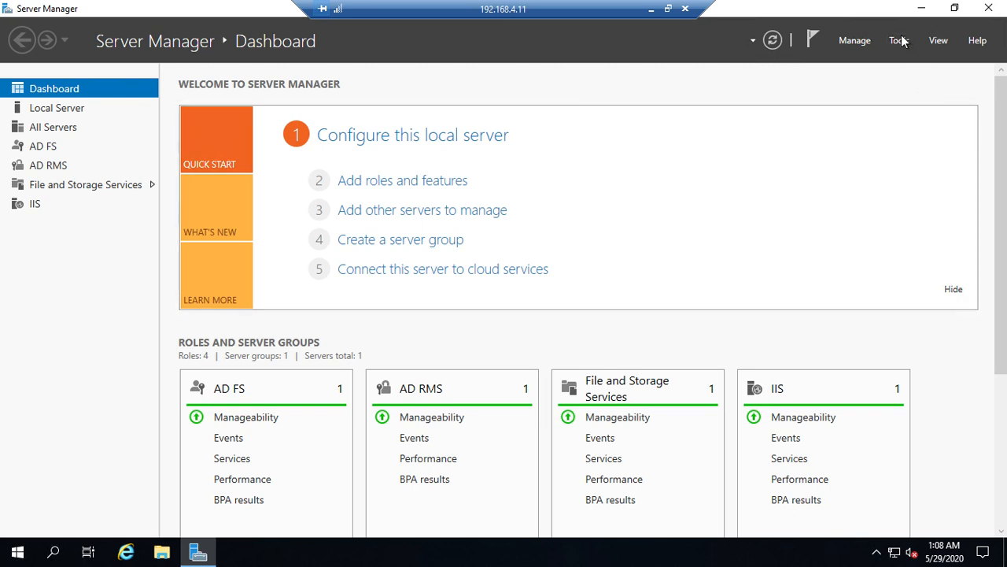
{"action": "left_click", "coordinate": [903, 42]}
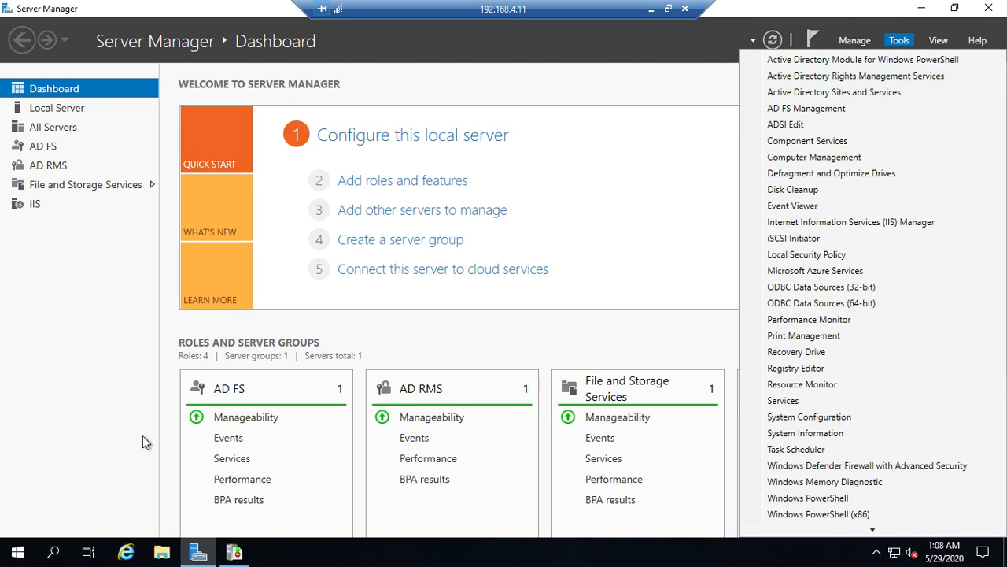
{"action": "left_click", "coordinate": [96, 417]}
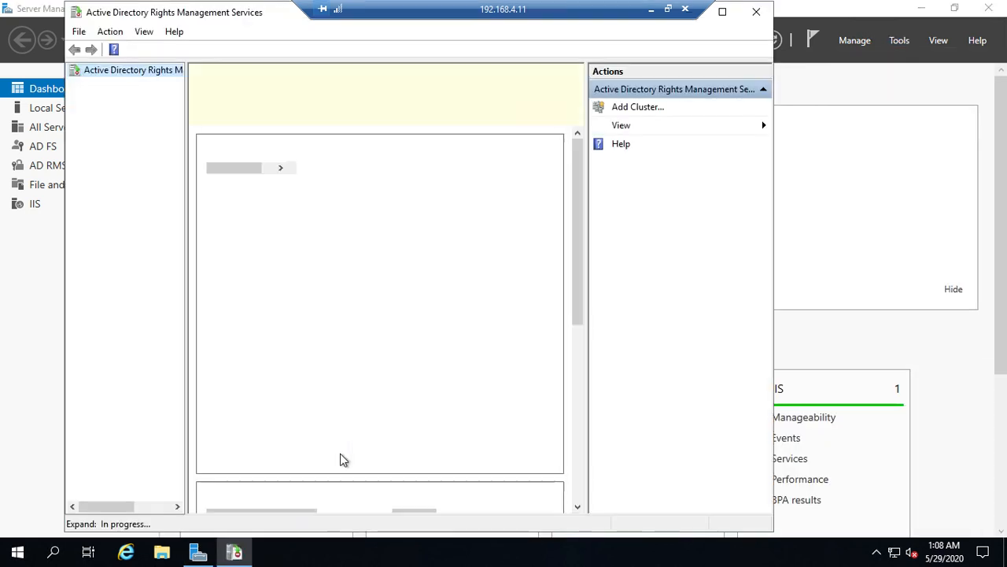
{"action": "left_click", "coordinate": [724, 13]}
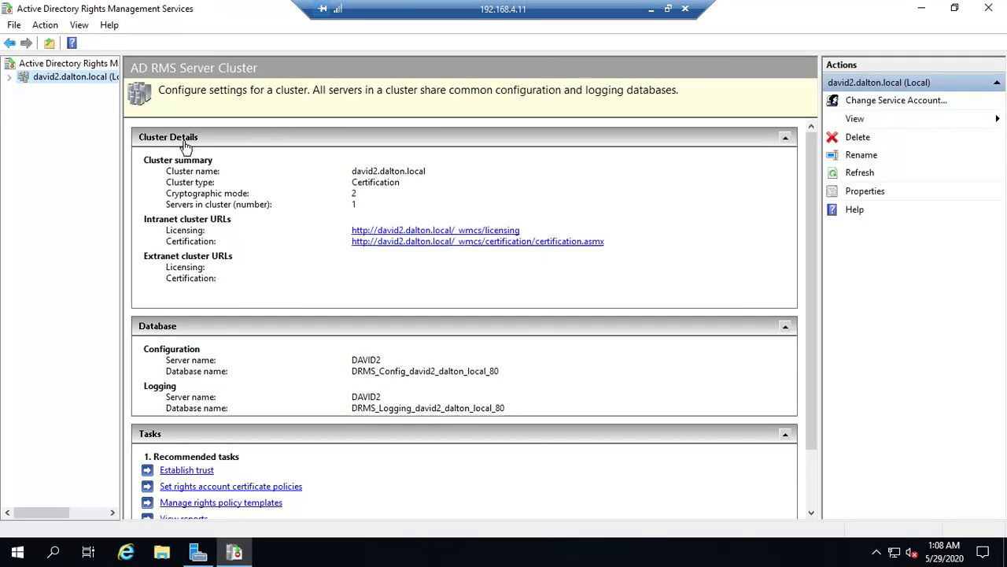
{"action": "left_click_drag", "start_coordinate": [121, 158], "coordinate": [166, 153]}
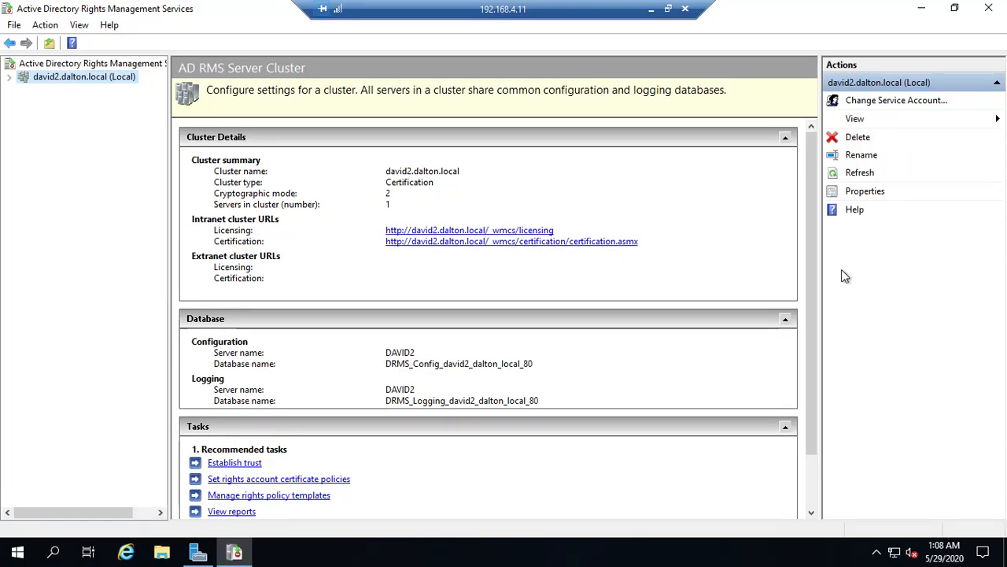
Review the local AD RMS cluster's details and tasks, and expand the cluster to view its Trust Policies.
{"action": "left_click_drag", "start_coordinate": [814, 251], "coordinate": [823, 364]}
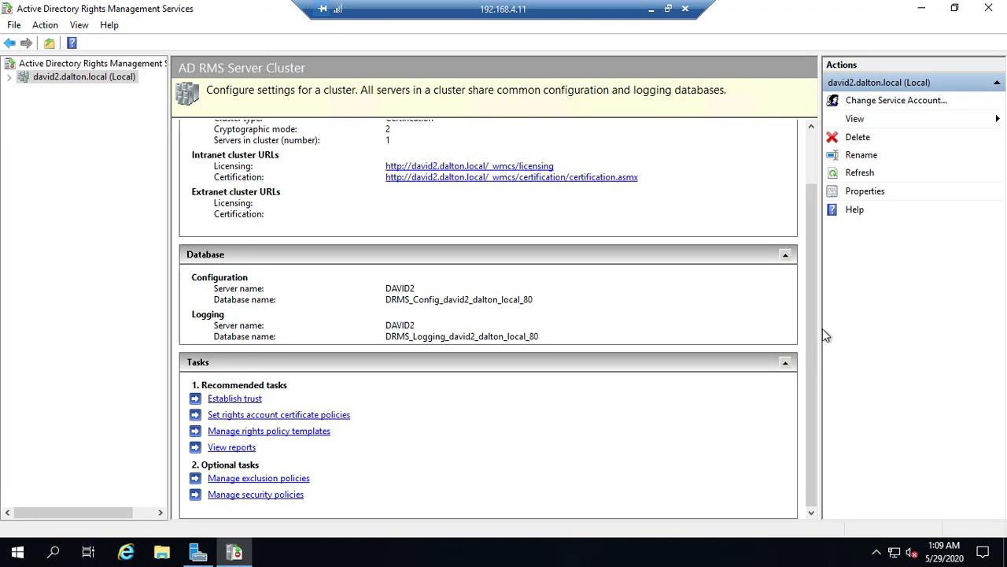
{"action": "left_click_drag", "start_coordinate": [812, 325], "coordinate": [817, 205]}
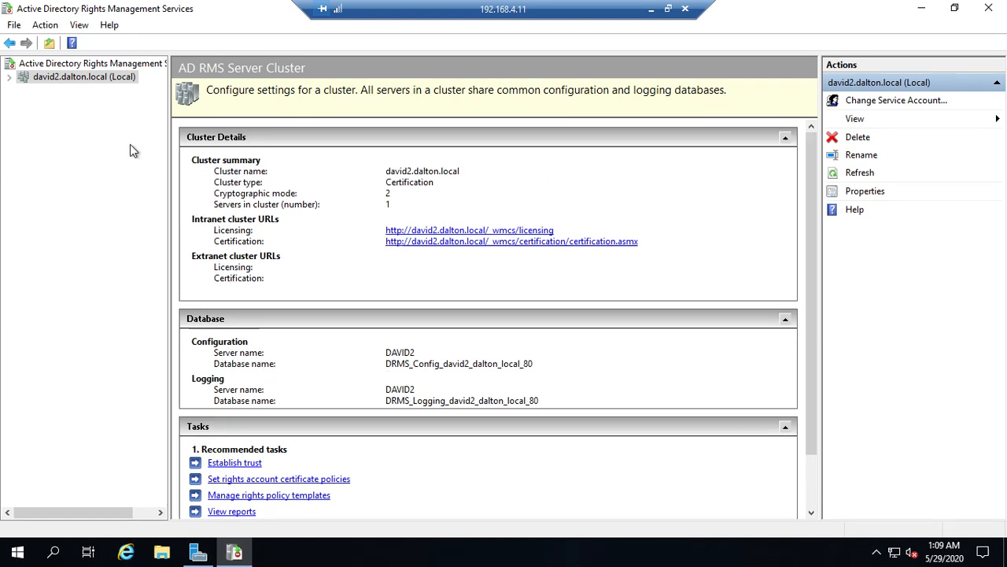
{"action": "left_click", "coordinate": [8, 78]}
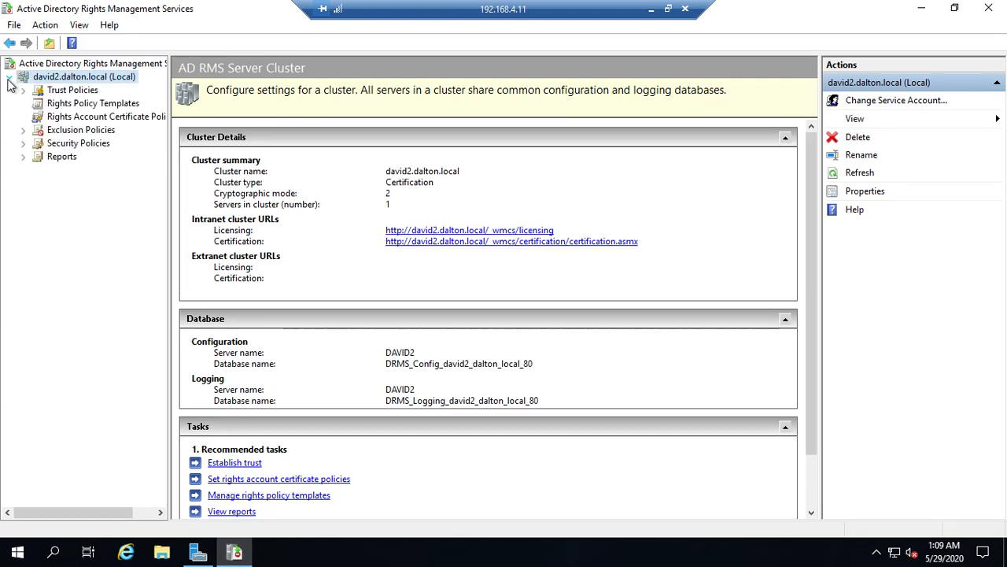
{"action": "left_click", "coordinate": [77, 93]}
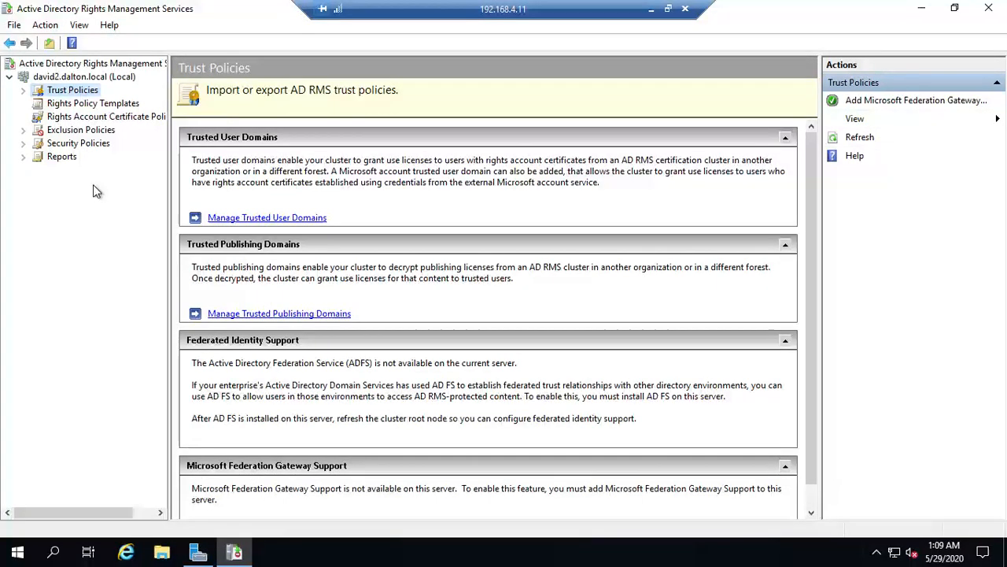
Start a new distributed rights policy template and name its English (United States) identification entry "Eyes-Only".
{"action": "left_click", "coordinate": [90, 104]}
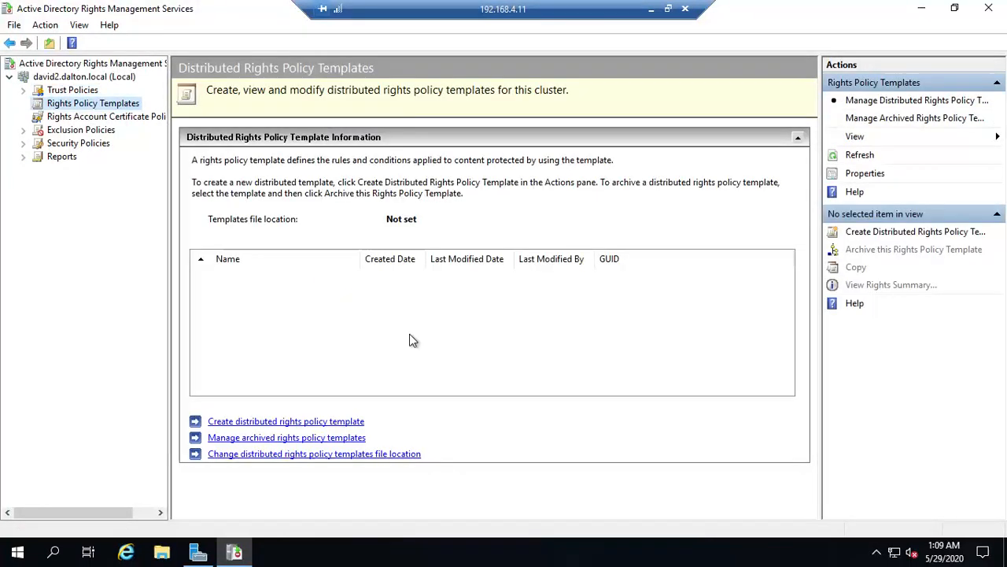
{"action": "left_click", "coordinate": [246, 422]}
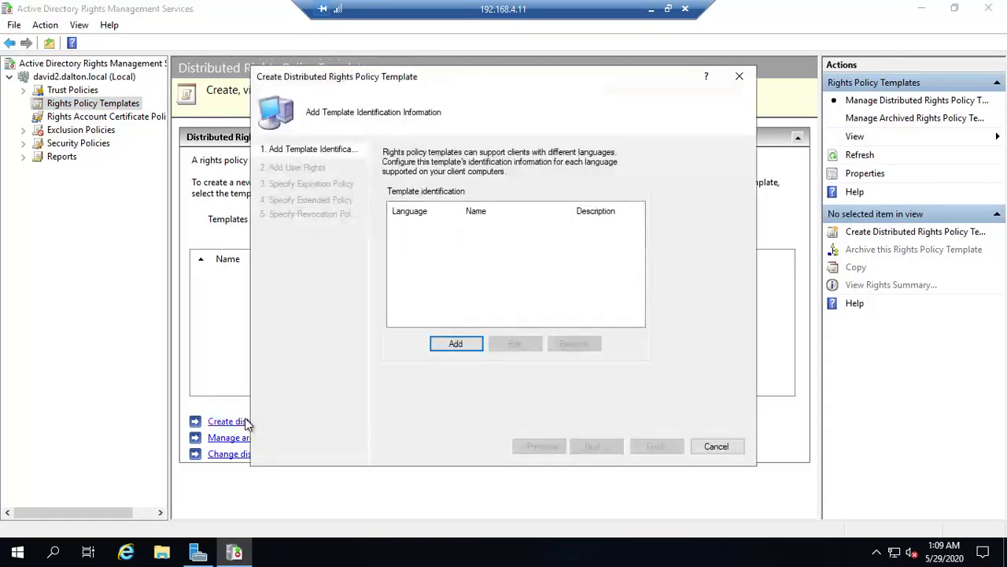
{"action": "left_click", "coordinate": [448, 347]}
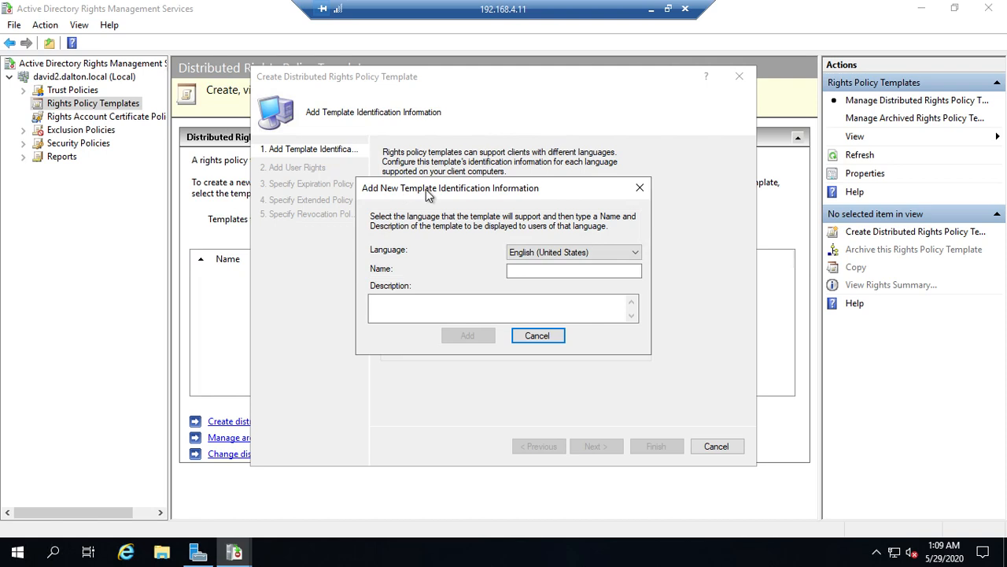
{"action": "left_click_drag", "start_coordinate": [425, 189], "coordinate": [417, 286]}
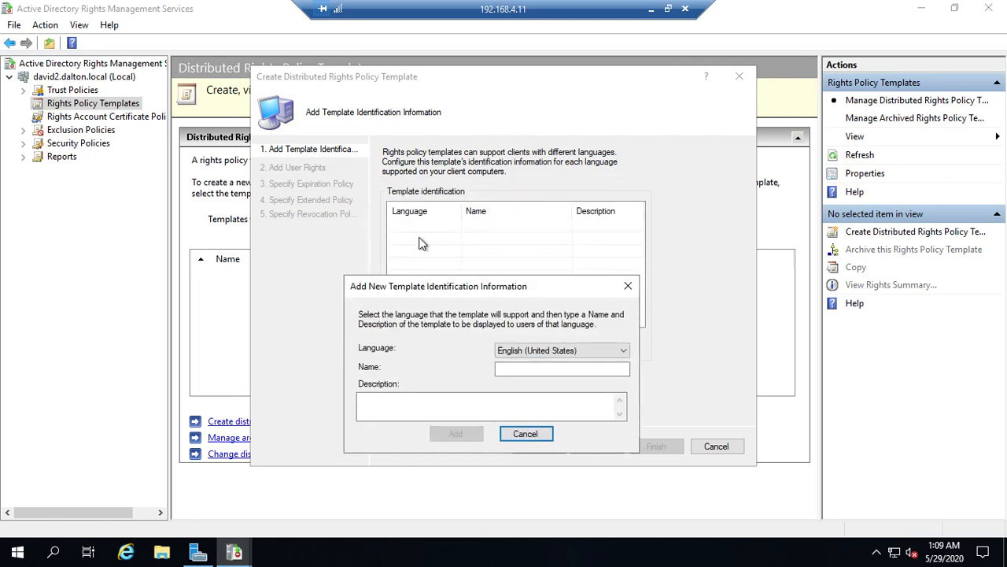
{"action": "left_click_drag", "start_coordinate": [431, 286], "coordinate": [481, 151]}
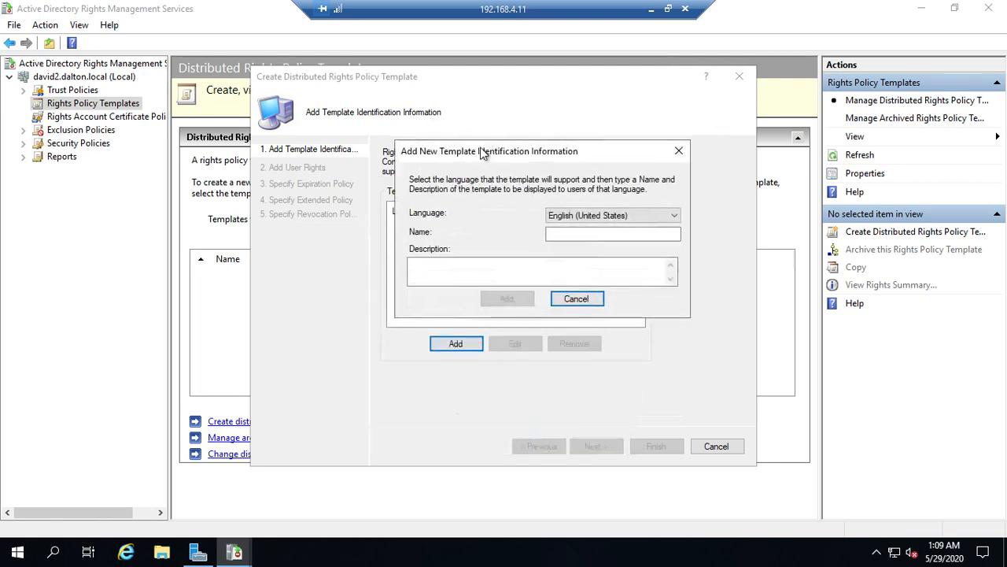
{"action": "left_click", "coordinate": [622, 231]}
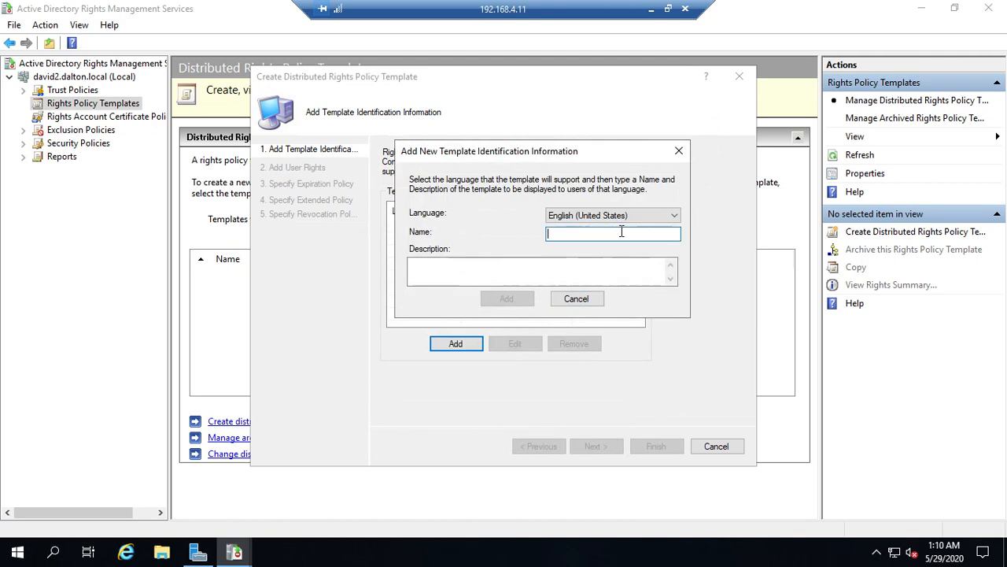
{"action": "type", "text": "Eyes-Only"}
Describe the template as "Use this template to ensure eyes-only access" and add the identification entry.
{"action": "left_click", "coordinate": [467, 264]}
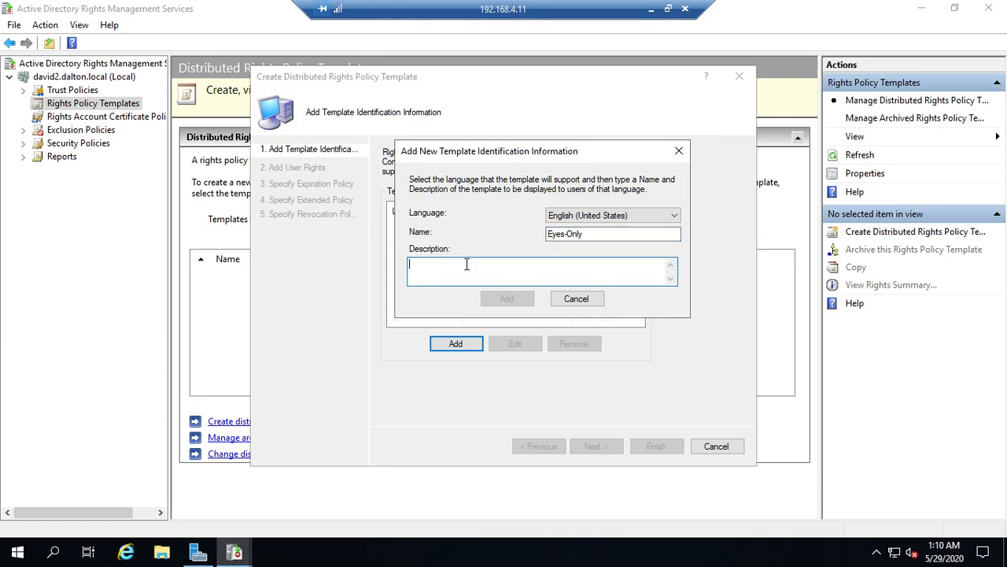
{"action": "type", "text": "Use th"}
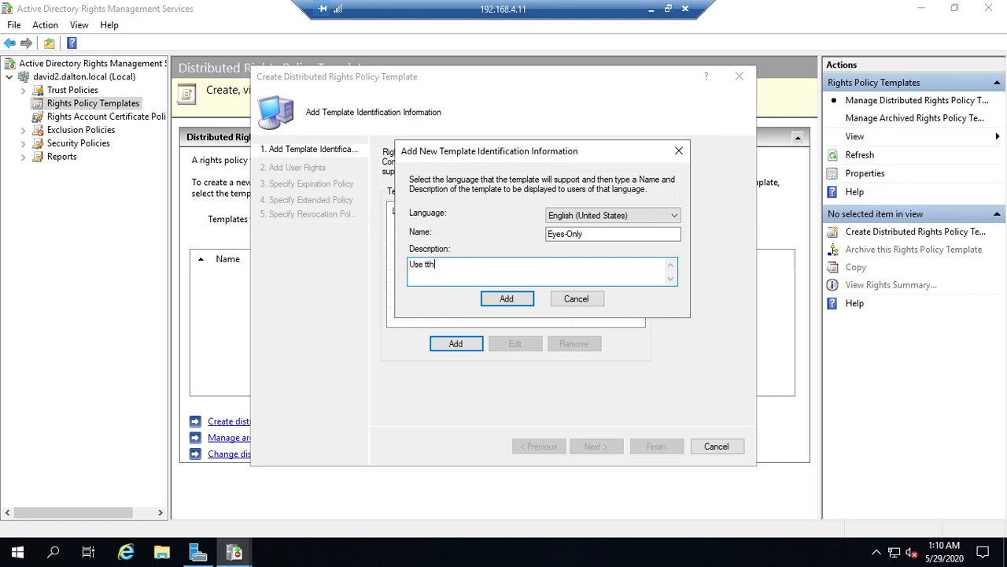
{"action": "key", "text": "BackSpace"}
{"action": "key", "text": "BackSpace"}
{"action": "type", "text": "his template to ensure e"}
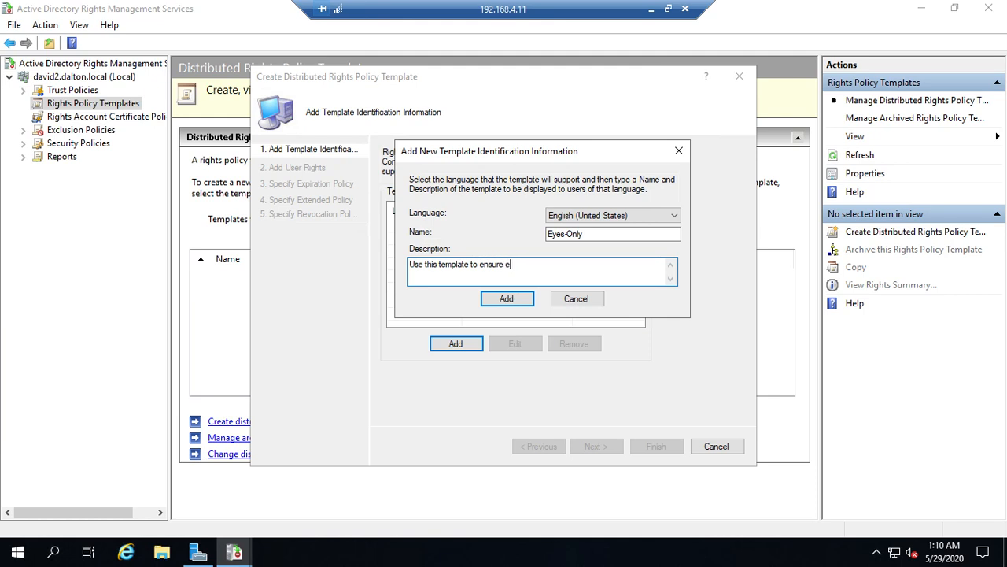
{"action": "type", "text": "yes-only access"}
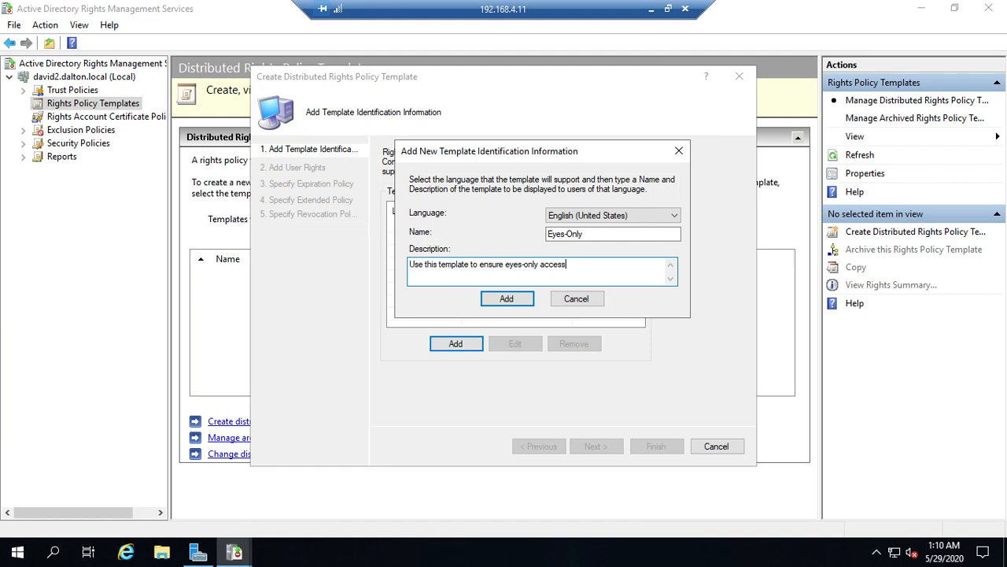
{"action": "left_click", "coordinate": [492, 300]}
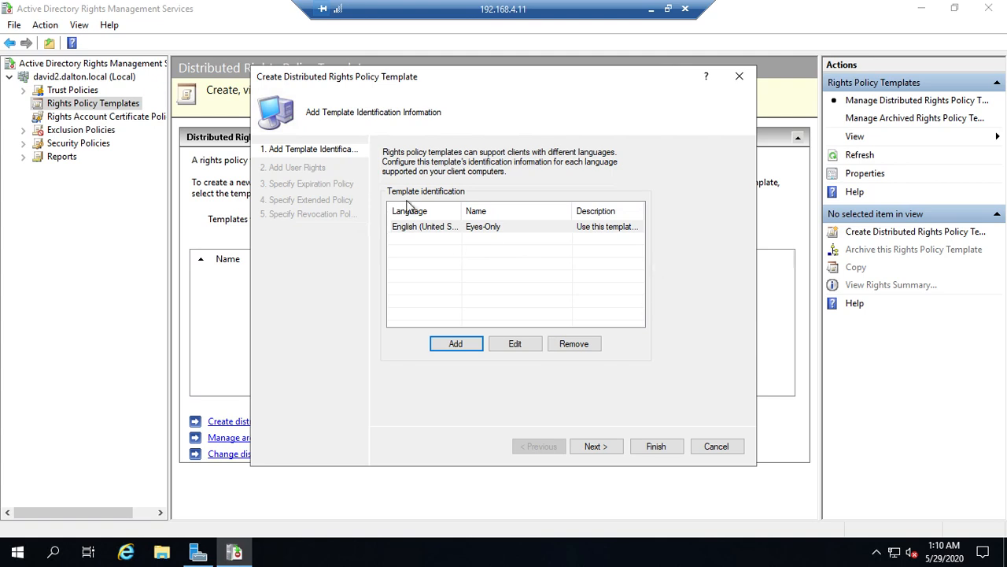
Add Anyone to the template's user rights and grant the View right.
{"action": "left_click", "coordinate": [584, 445]}
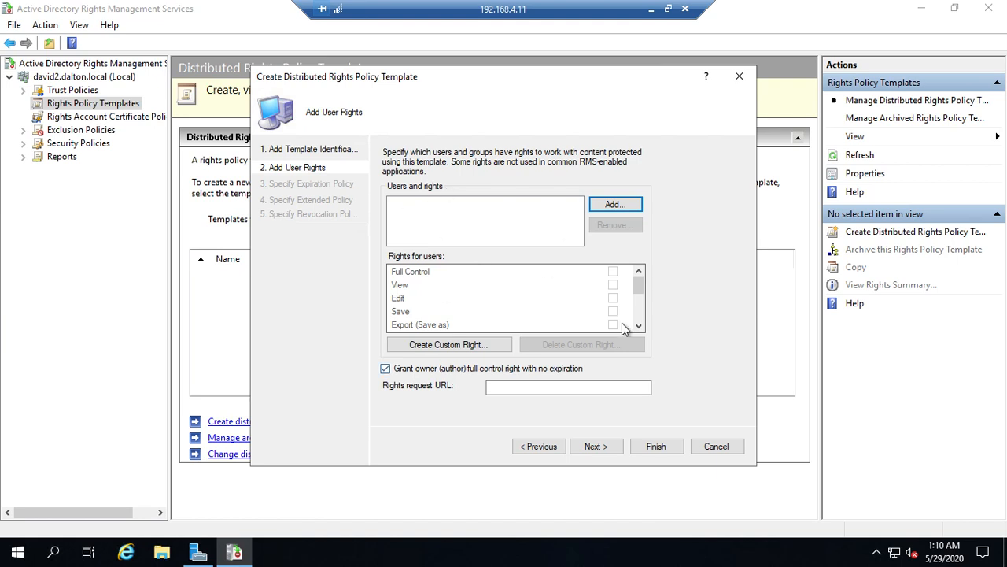
{"action": "left_click", "coordinate": [613, 204]}
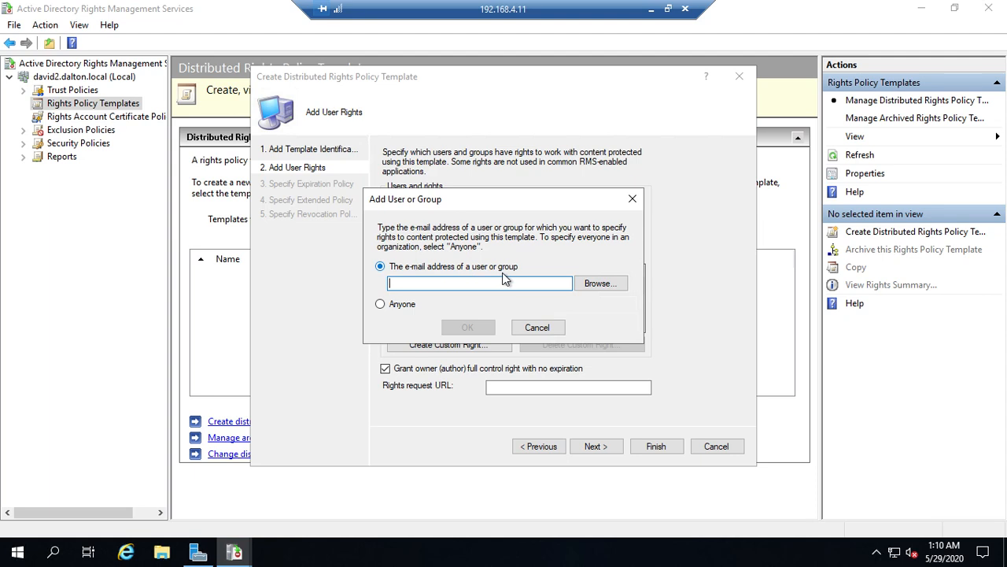
{"action": "left_click", "coordinate": [598, 283]}
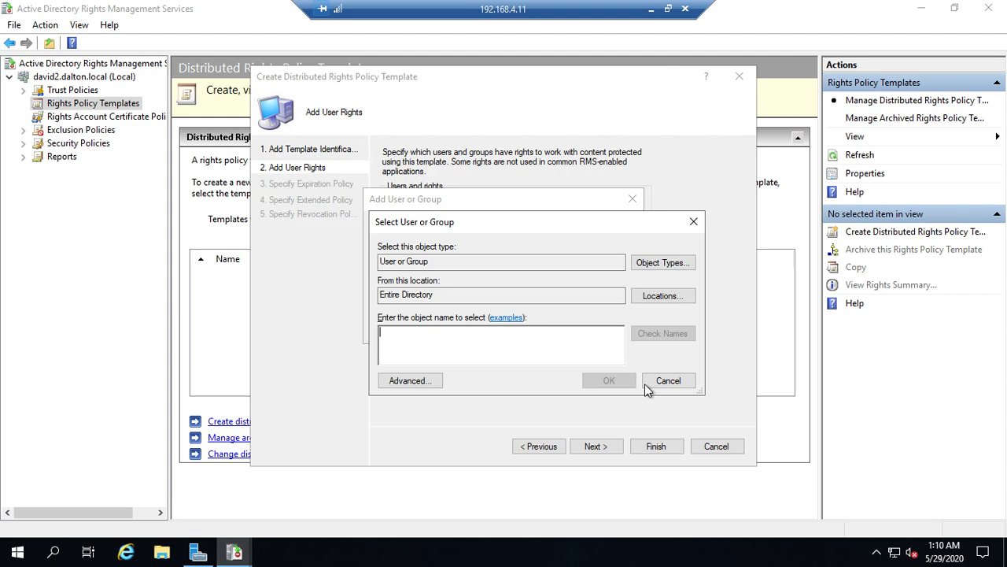
{"action": "left_click", "coordinate": [666, 381]}
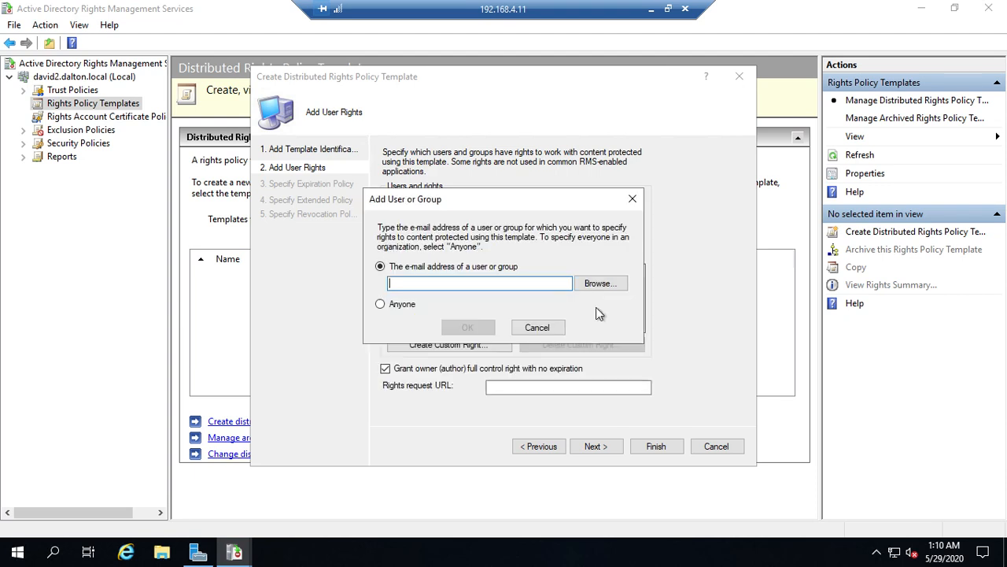
{"action": "left_click", "coordinate": [382, 303]}
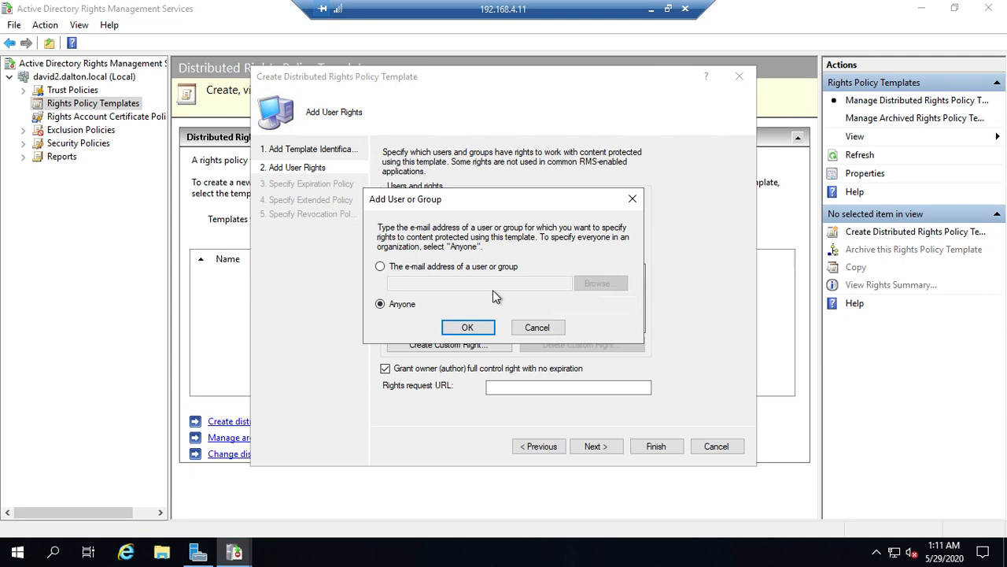
{"action": "left_click", "coordinate": [463, 324]}
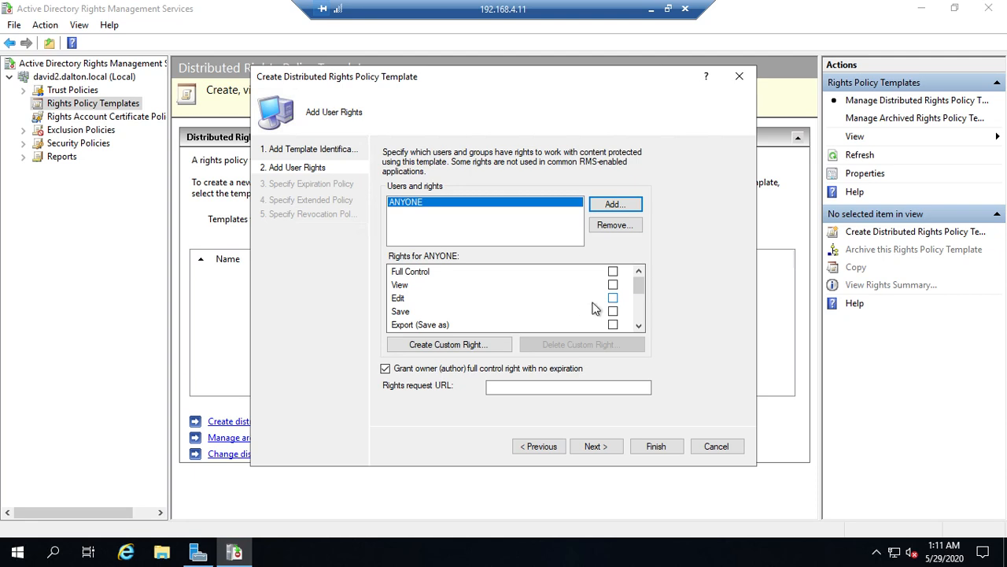
{"action": "left_click", "coordinate": [613, 285]}
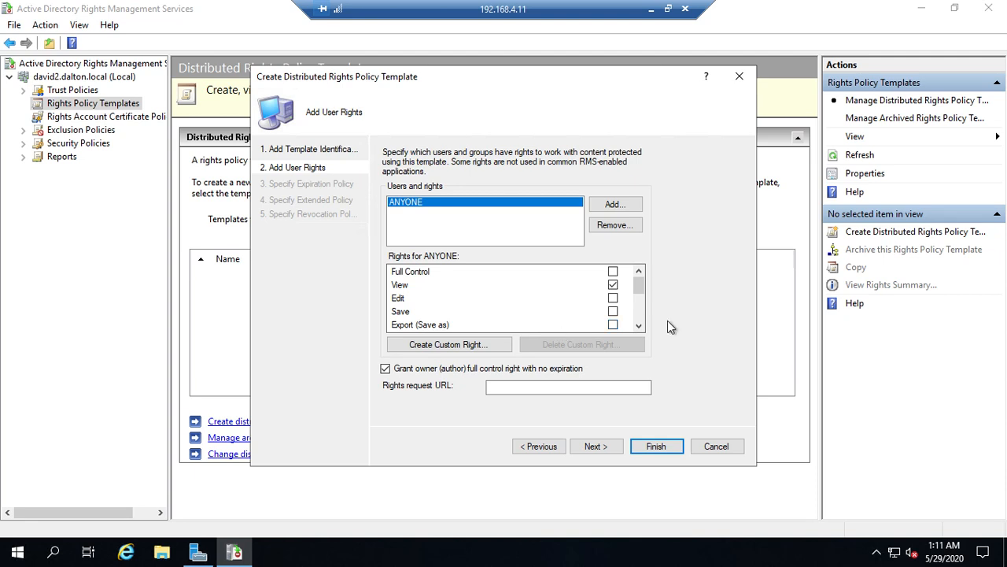
Examine the full list of rights available for ANYONE, from Full Control through Edit Rights.
{"action": "left_click", "coordinate": [638, 326]}
{"action": "left_click", "coordinate": [638, 326]}
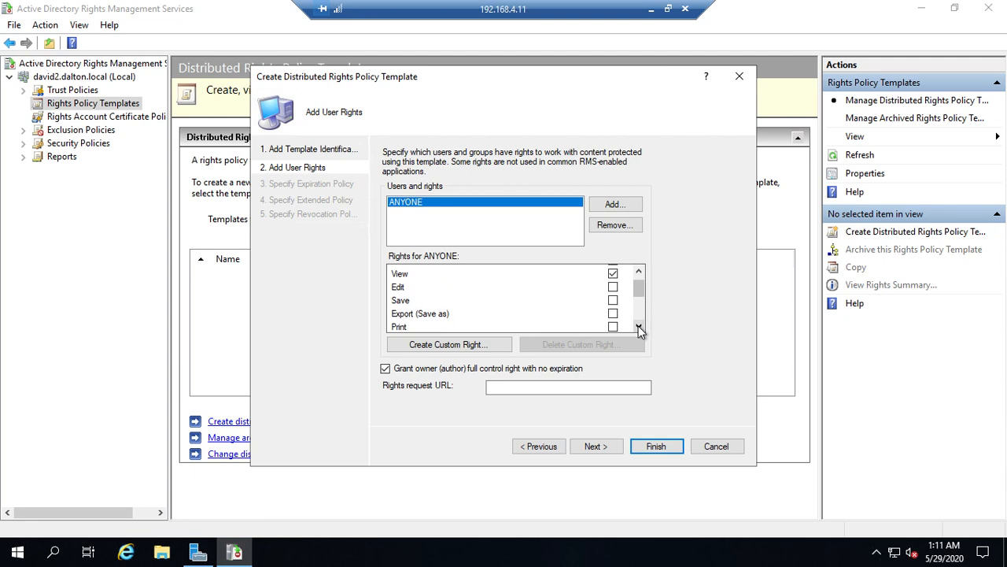
{"action": "left_click", "coordinate": [638, 325]}
{"action": "left_click", "coordinate": [638, 328]}
{"action": "left_click", "coordinate": [638, 327]}
{"action": "left_click", "coordinate": [638, 328]}
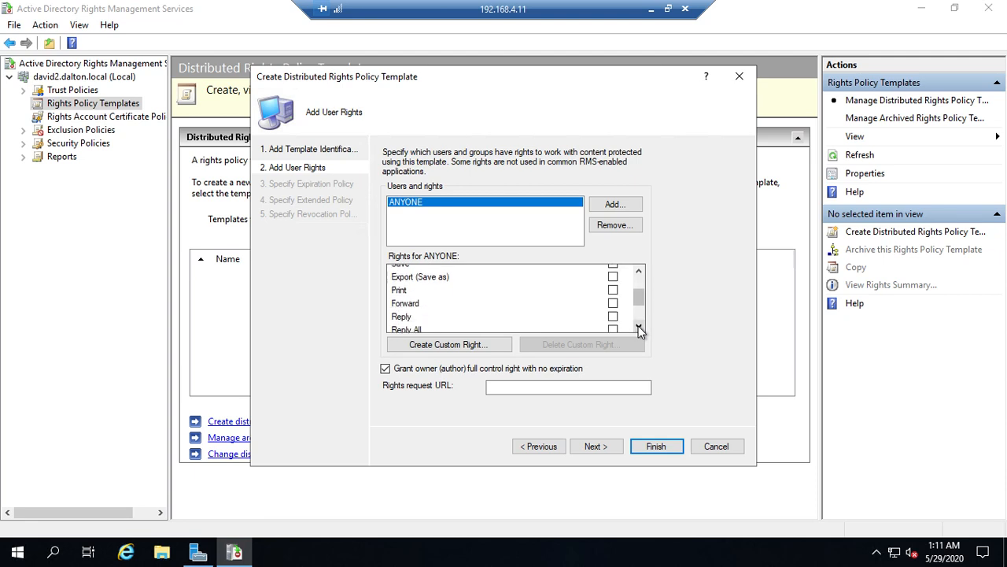
{"action": "left_click", "coordinate": [638, 327]}
{"action": "left_click", "coordinate": [638, 327]}
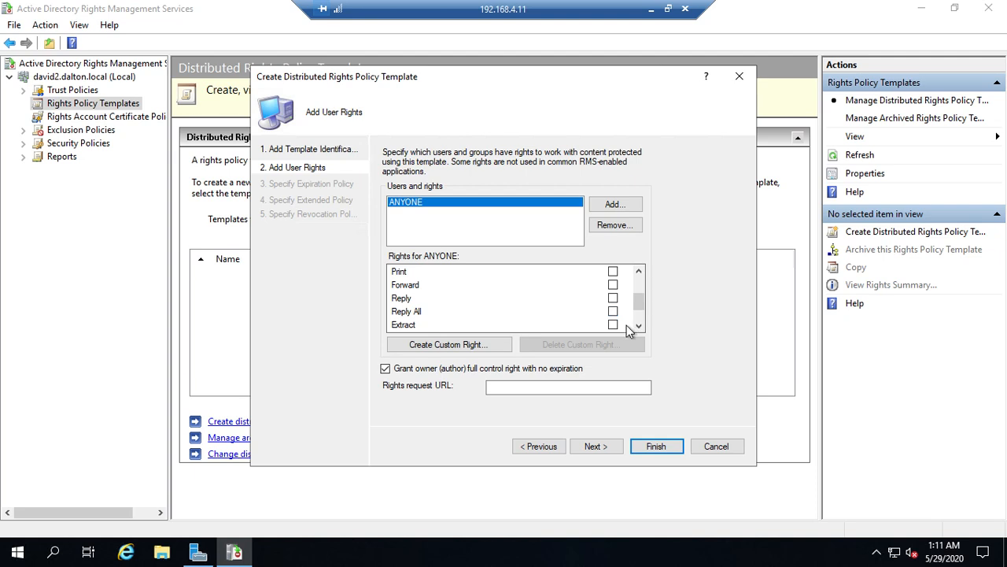
{"action": "left_click", "coordinate": [638, 328]}
{"action": "left_click", "coordinate": [638, 327]}
{"action": "left_click", "coordinate": [638, 328]}
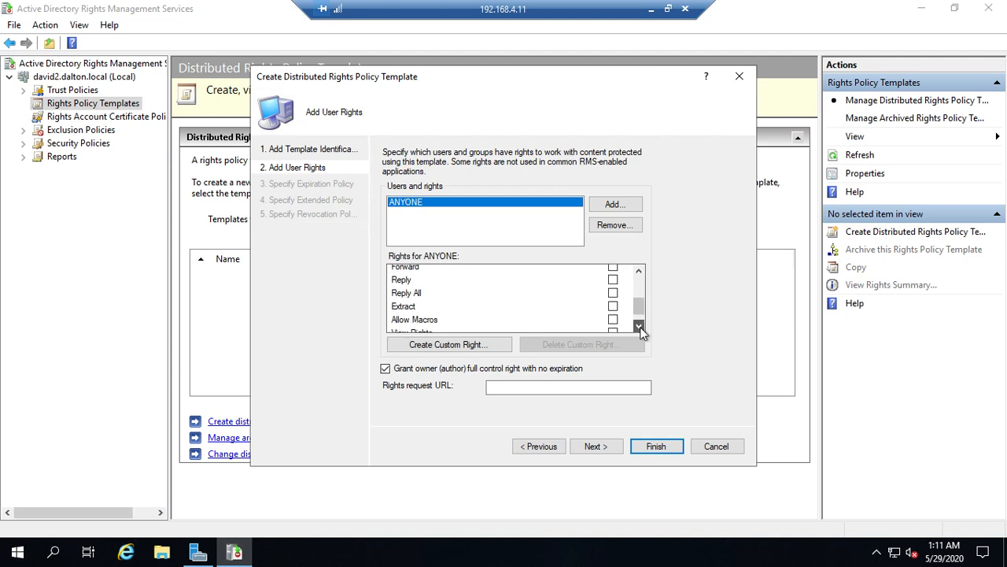
{"action": "left_click", "coordinate": [638, 327]}
{"action": "left_click", "coordinate": [638, 327]}
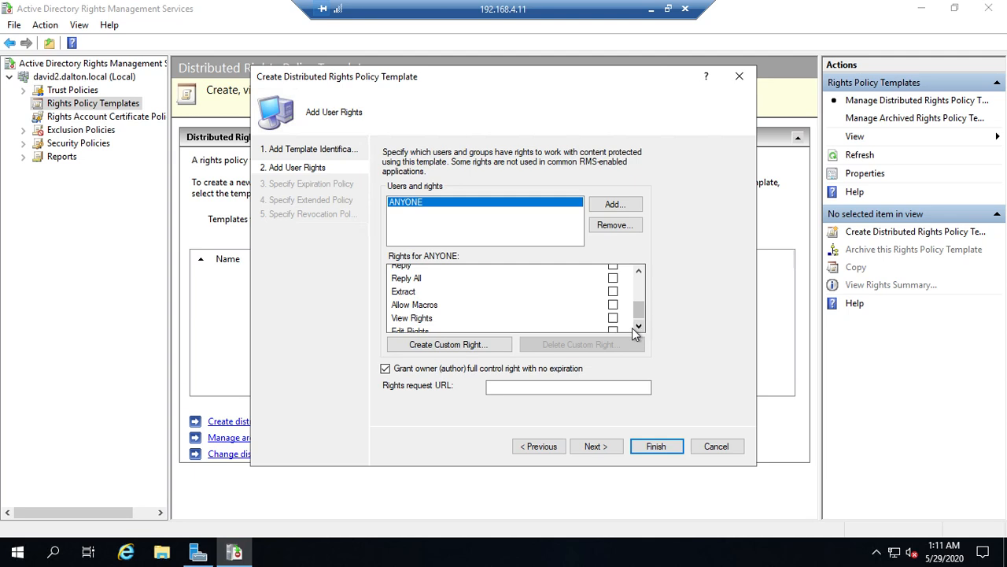
{"action": "left_click", "coordinate": [638, 327]}
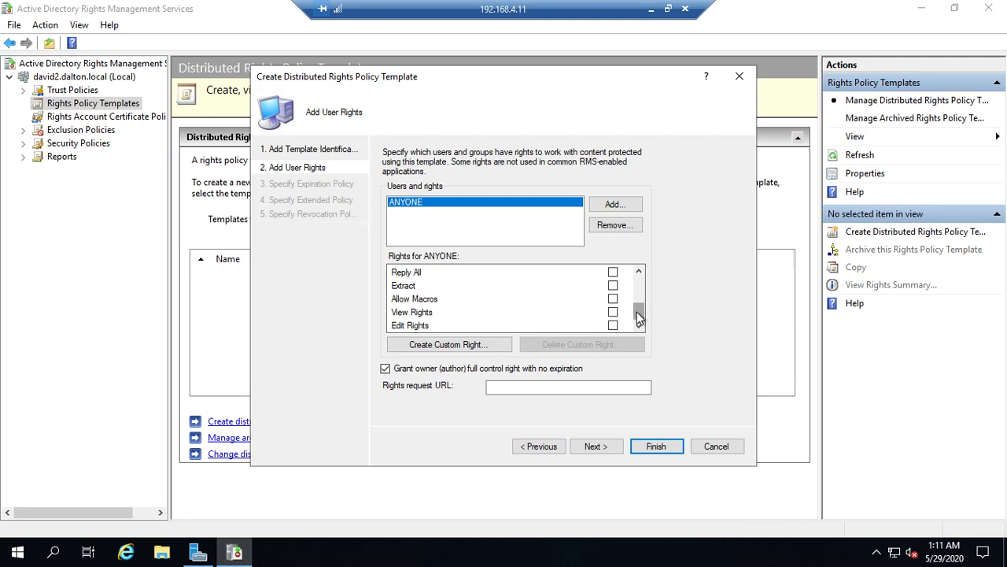
{"action": "left_click_drag", "start_coordinate": [638, 312], "coordinate": [637, 272]}
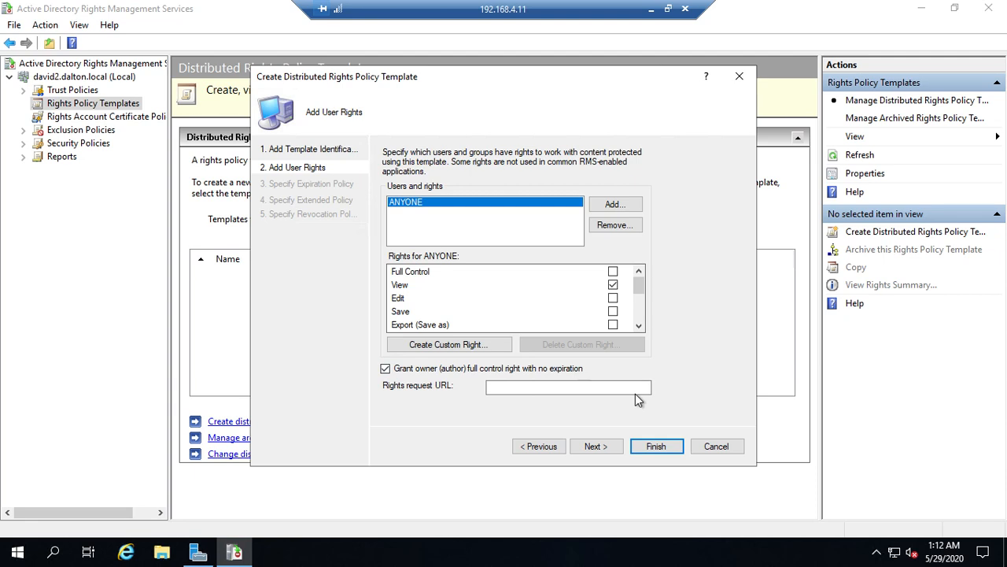
Set the template's content expiration to expire after a duration of 14 days.
{"action": "left_click", "coordinate": [596, 446]}
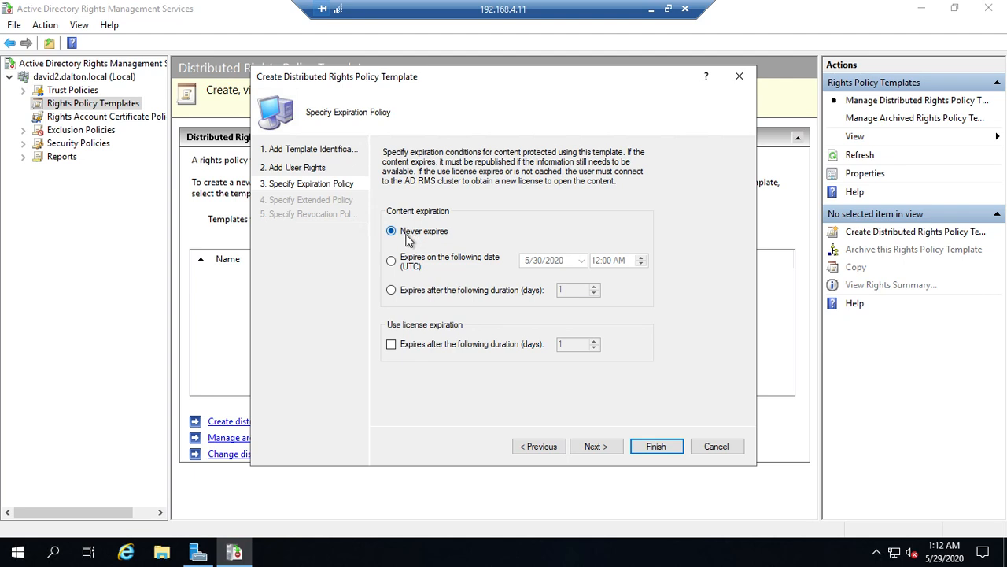
{"action": "left_click", "coordinate": [391, 291]}
{"action": "left_click", "coordinate": [562, 291]}
{"action": "type", "text": "1"}
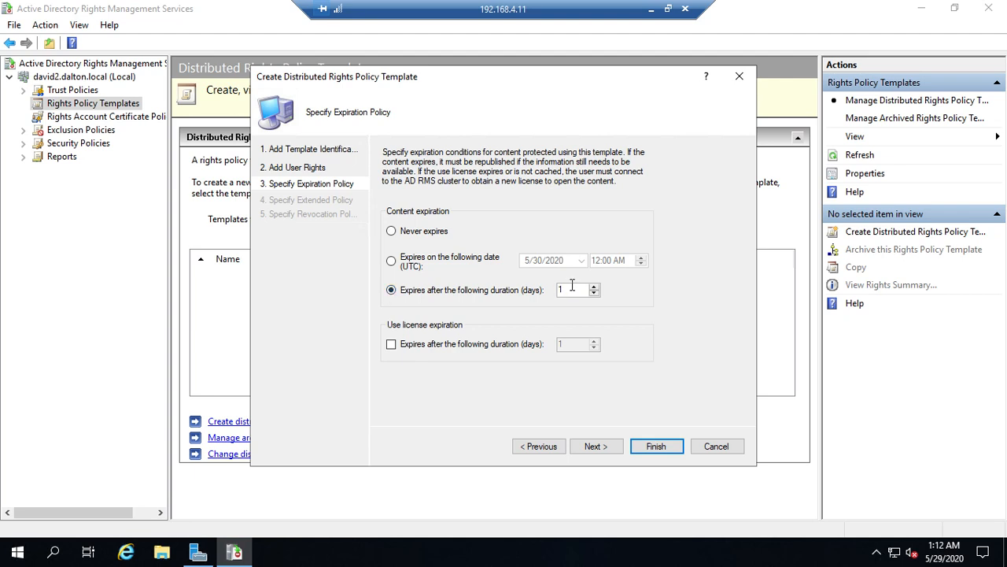
{"action": "left_click_drag", "start_coordinate": [572, 285], "coordinate": [541, 293]}
{"action": "type", "text": "14"}
{"action": "left_click", "coordinate": [588, 448]}
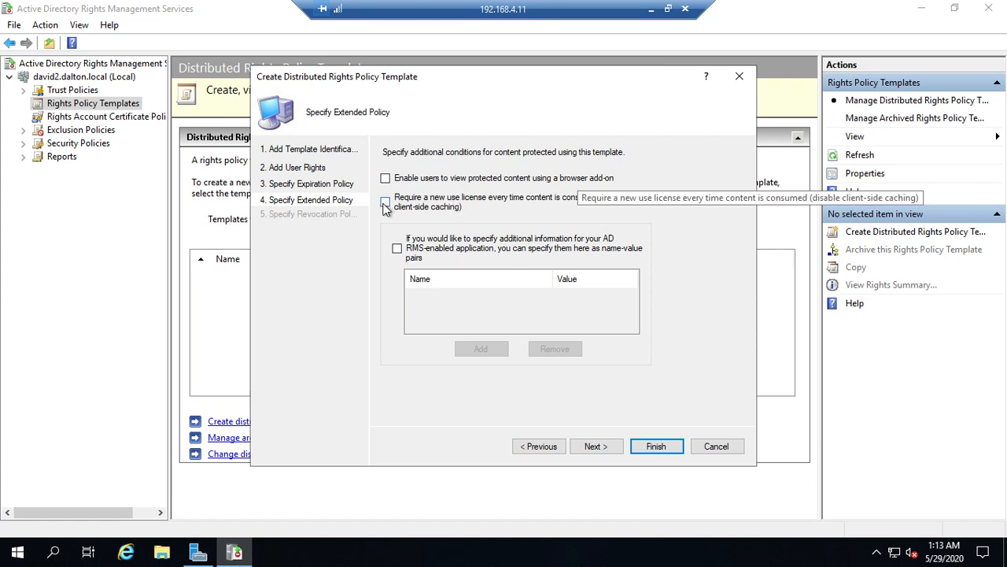
{"action": "left_click", "coordinate": [504, 209]}
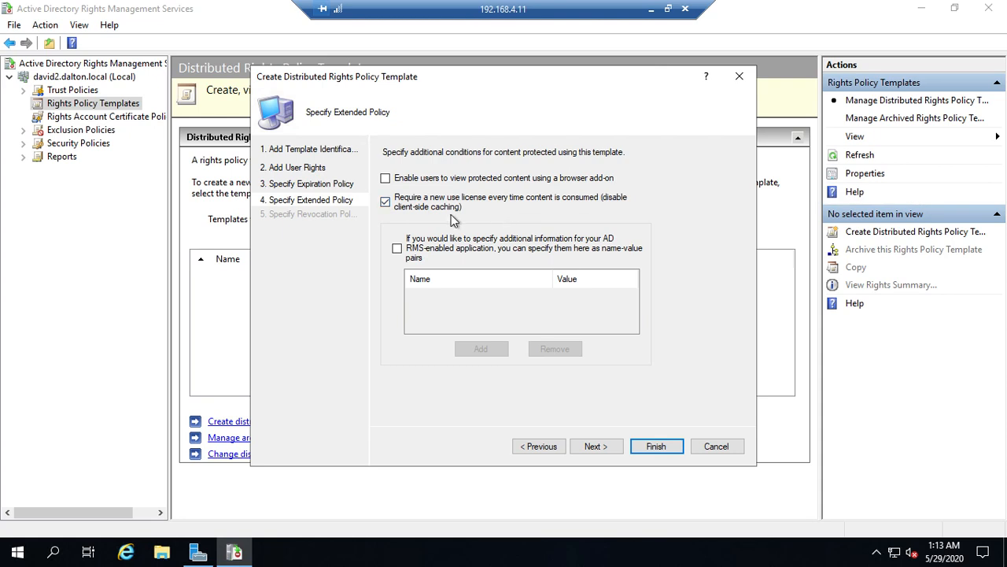
{"action": "left_click", "coordinate": [385, 203]}
{"action": "left_click", "coordinate": [535, 446]}
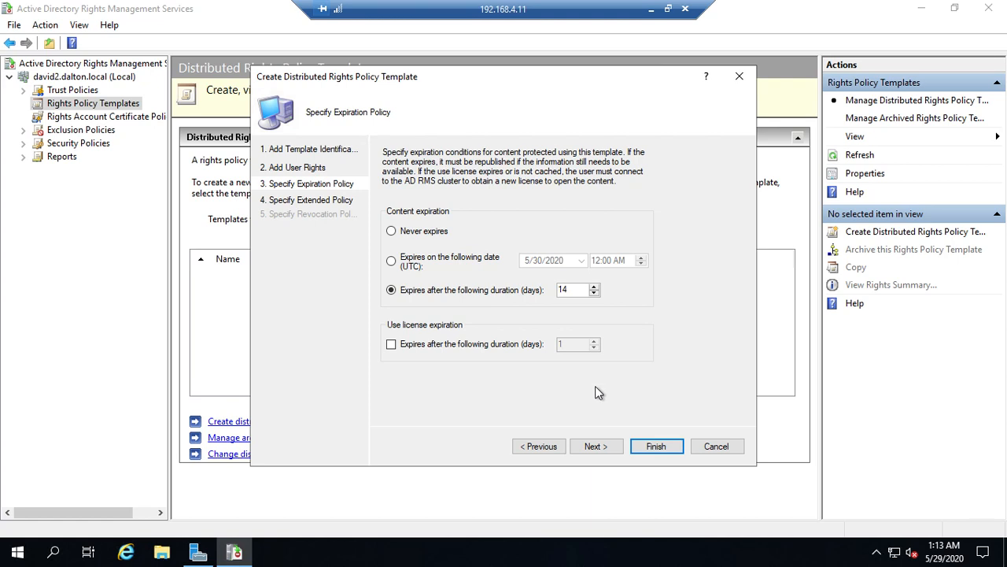
{"action": "left_click", "coordinate": [603, 449]}
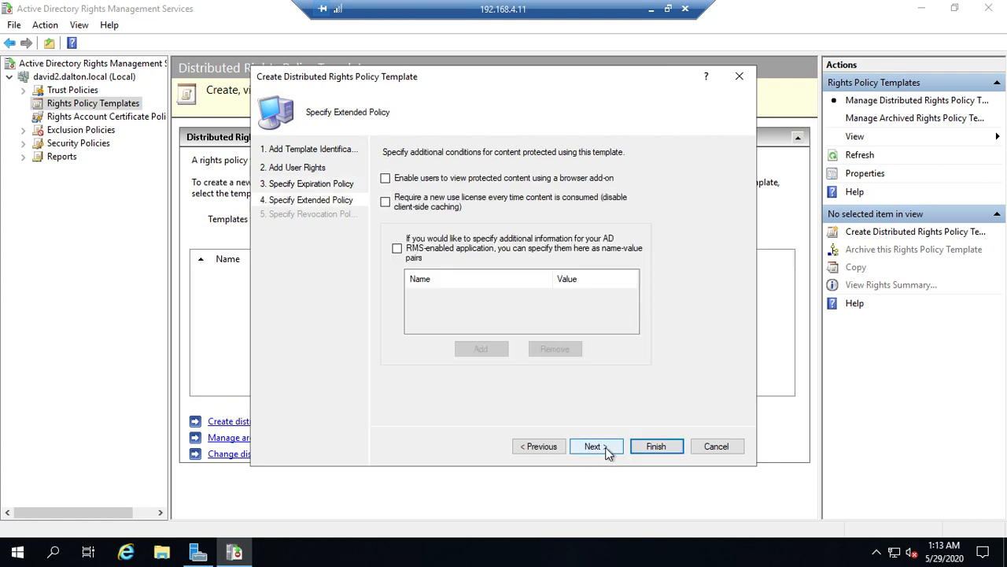
Require a new use license every time content is consumed and finish the template without requiring revocation, closing the AD RMS console.
{"action": "left_click", "coordinate": [417, 201]}
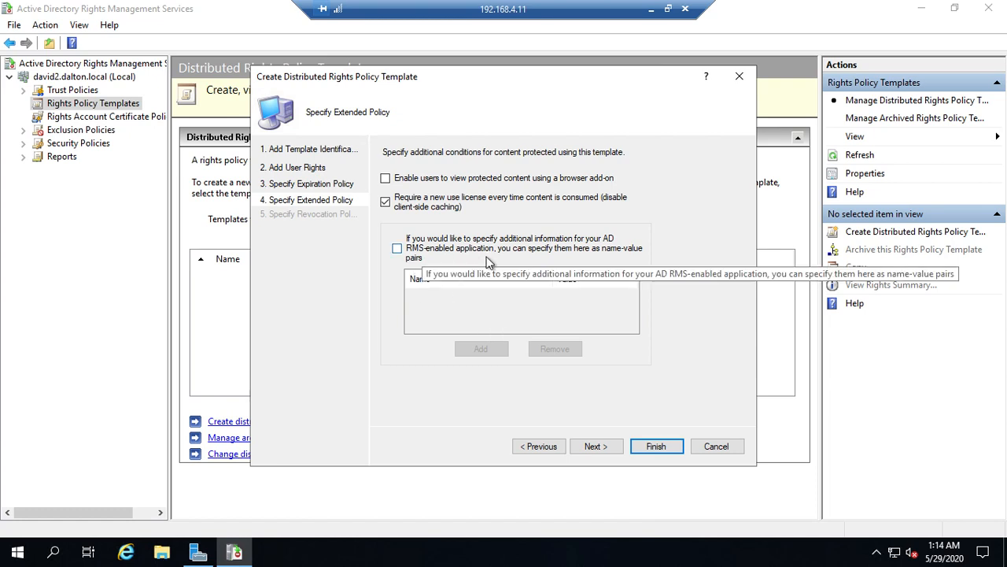
{"action": "left_click", "coordinate": [596, 446]}
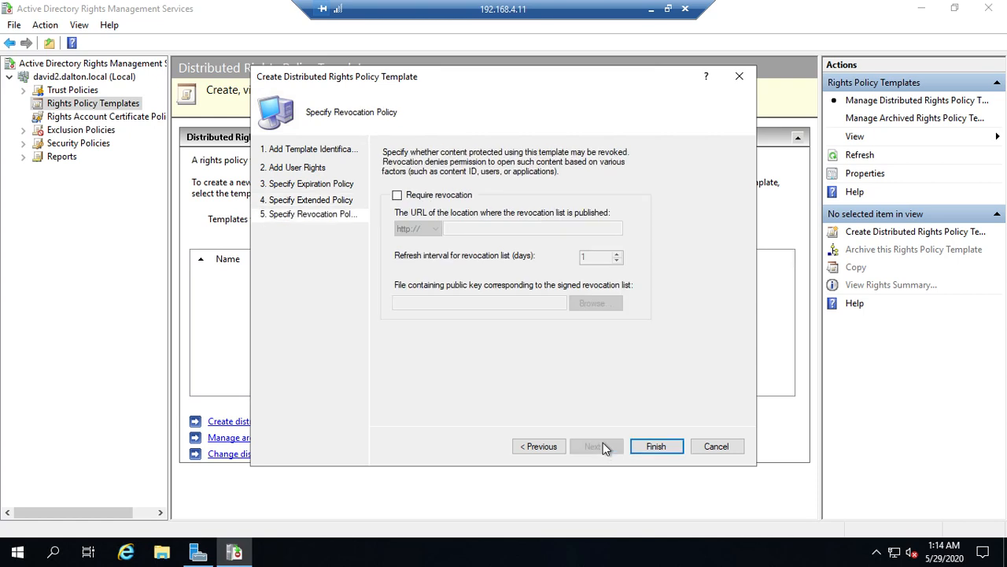
{"action": "left_click", "coordinate": [657, 446]}
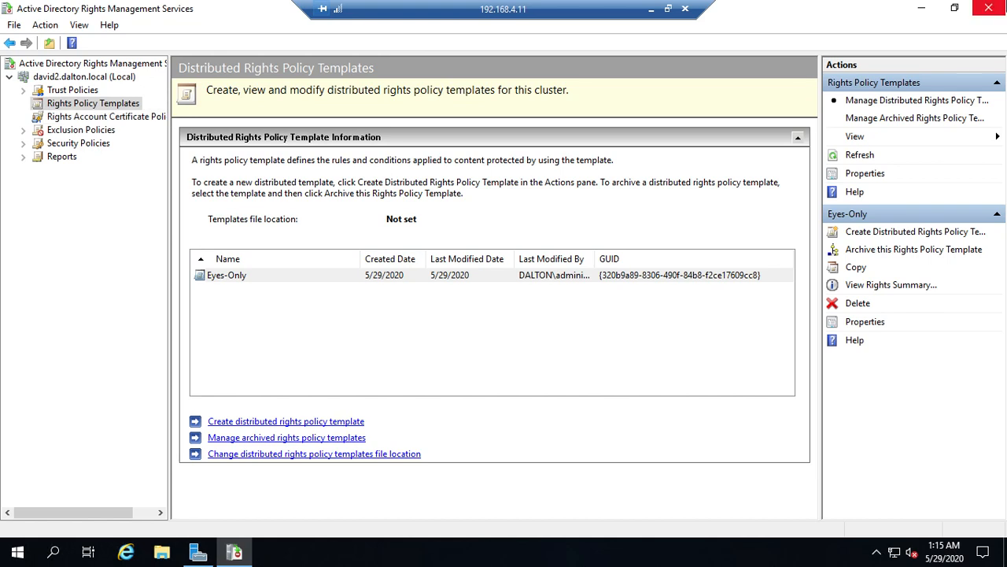
{"action": "left_click", "coordinate": [989, 9]}
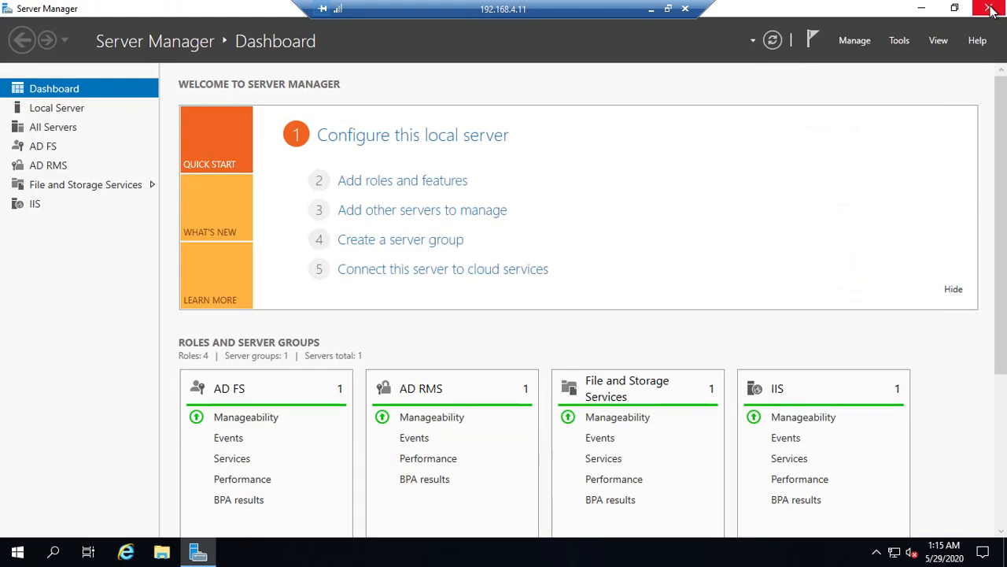